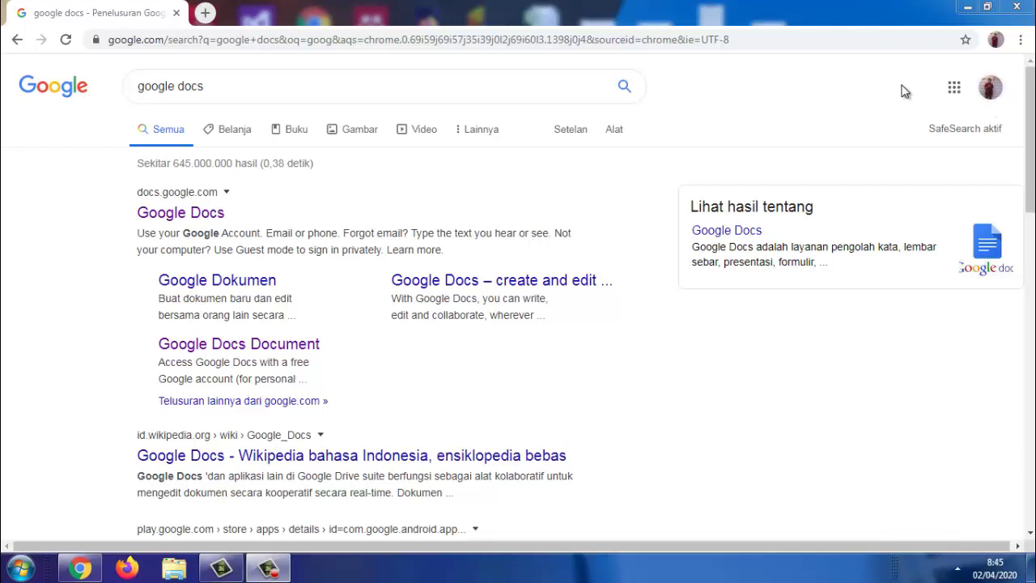
Go to Google Drive and start a new Google Dokumen from the template gallery.
left_click(953, 97)
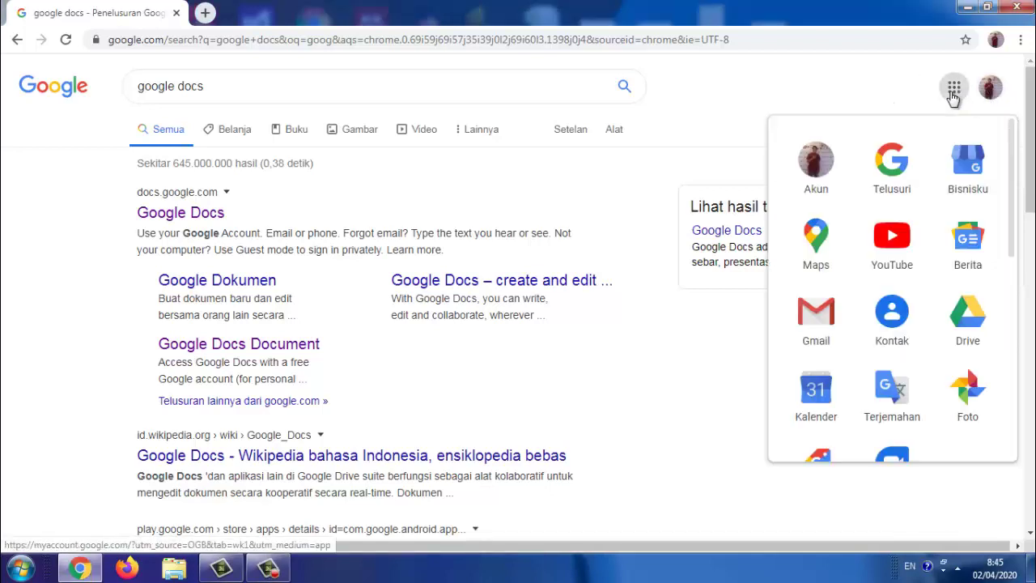
left_click(971, 324)
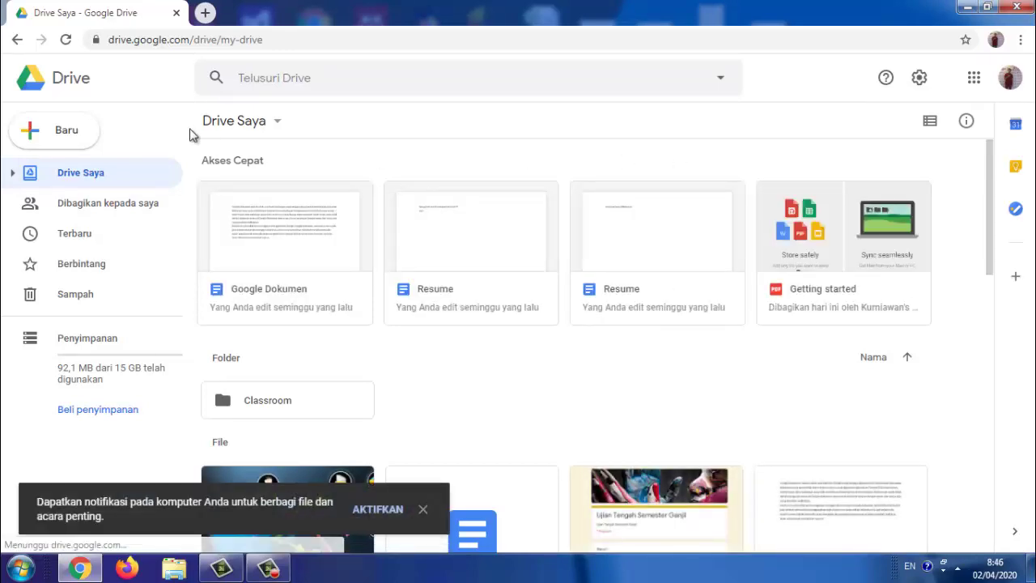
left_click(38, 139)
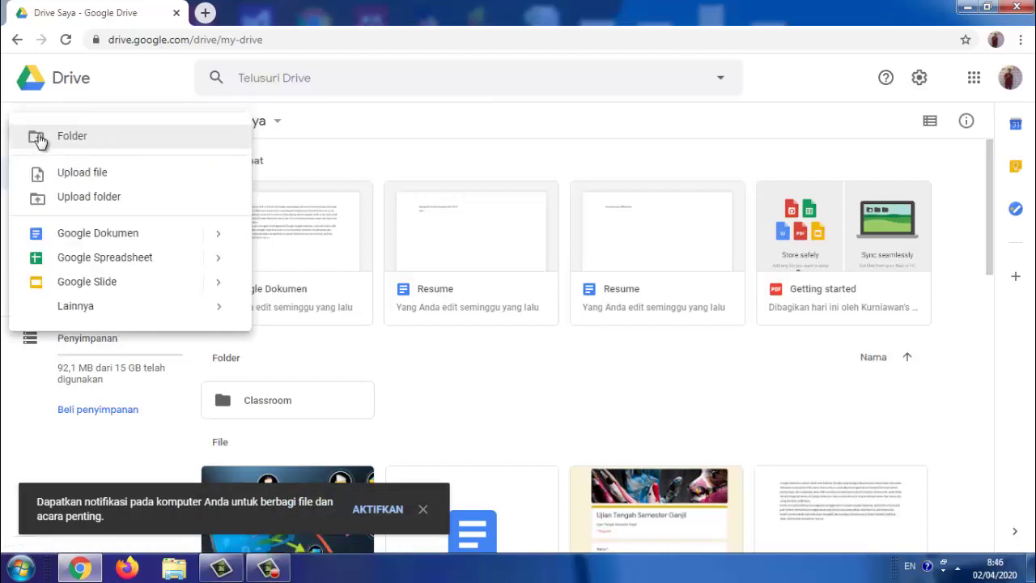
left_click(218, 234)
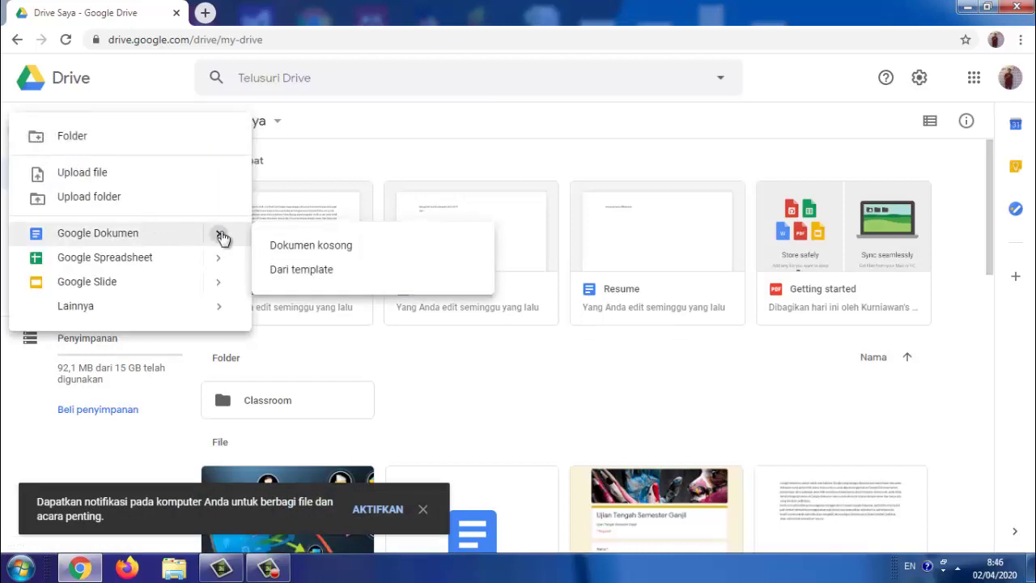
left_click(296, 275)
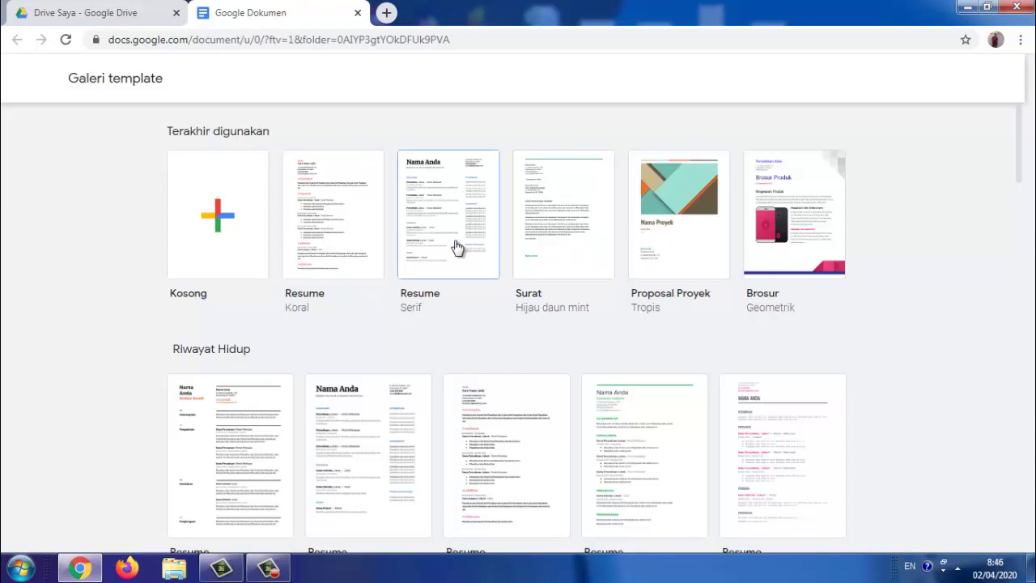
Create a document from the Resume template and delete all its sample text.
left_click(340, 254)
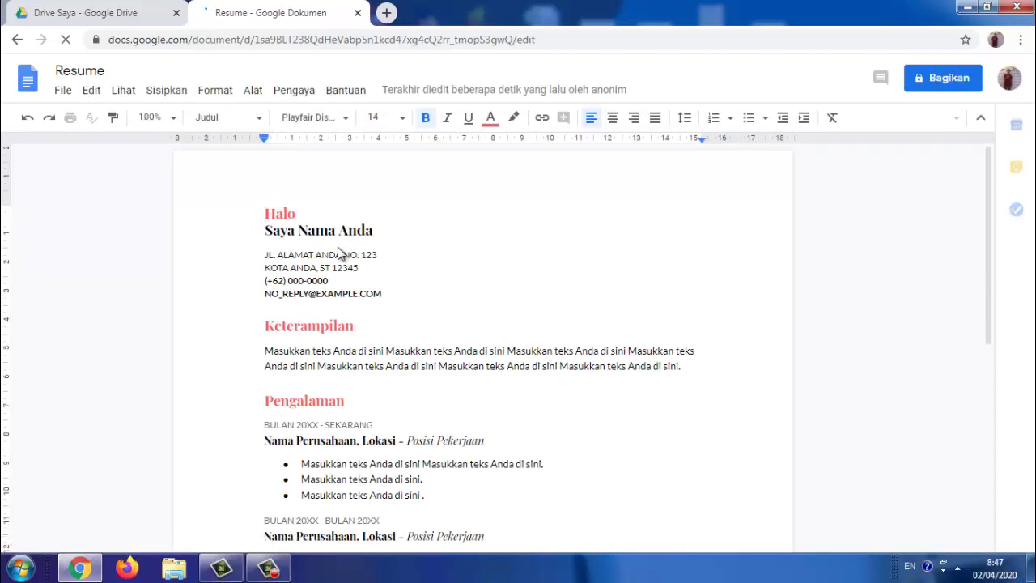
key("ctrl+a")
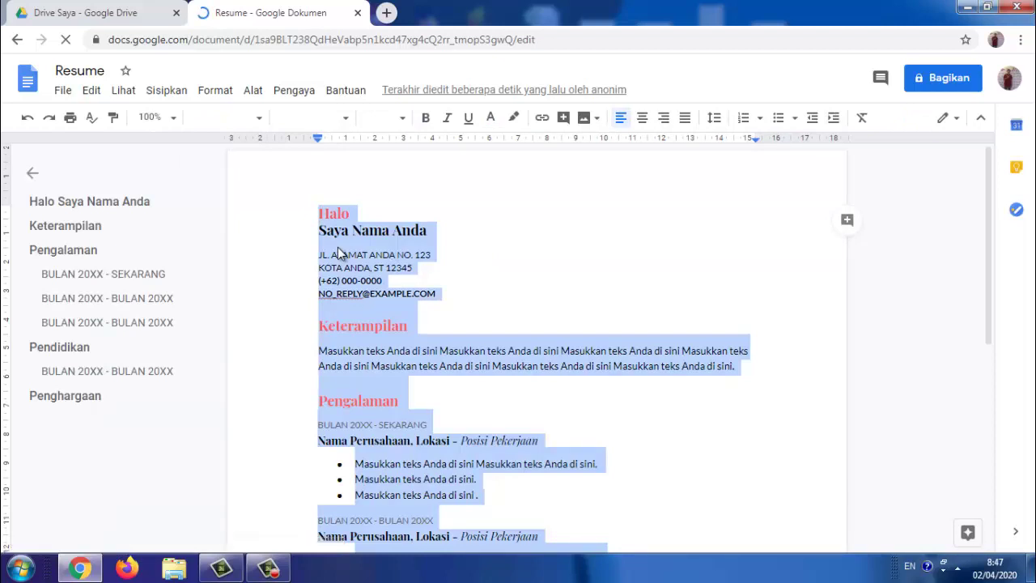
key("Delete")
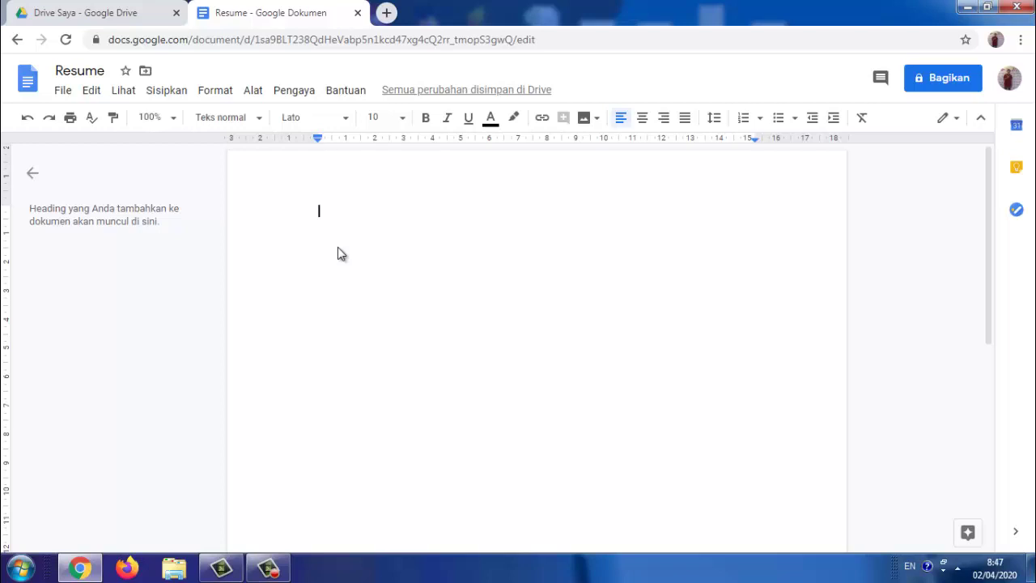
Turn on Dikte voice typing from the Alat menu.
left_click(252, 92)
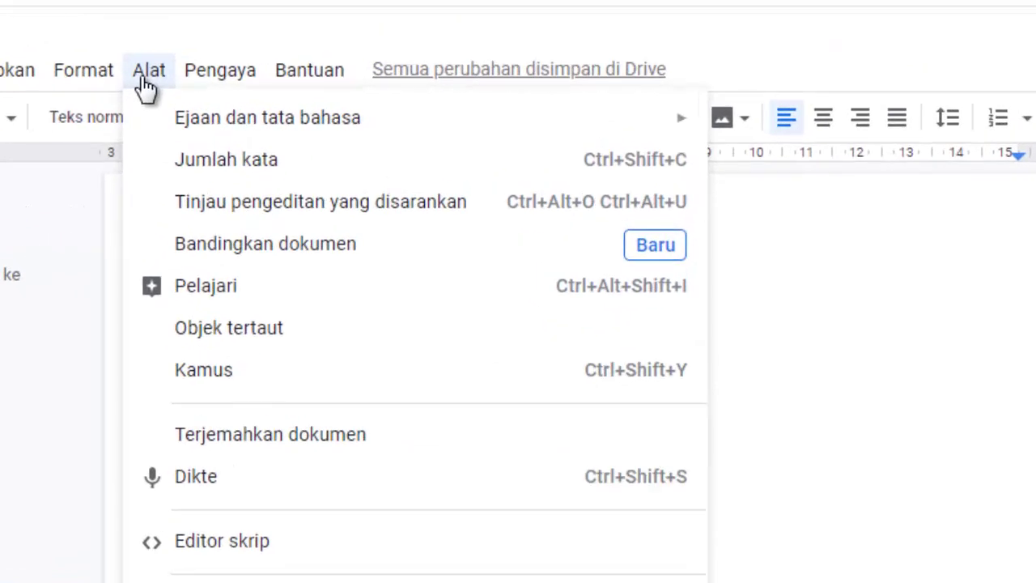
left_click(240, 485)
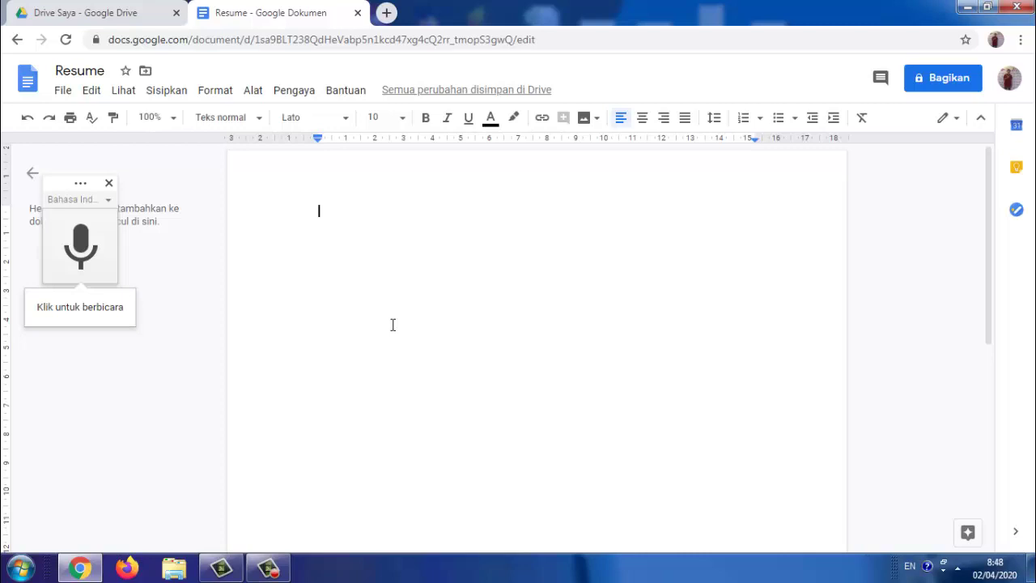
Start the microphone and dictate an Indonesian paragraph about Google Dokumen.
left_click(81, 247)
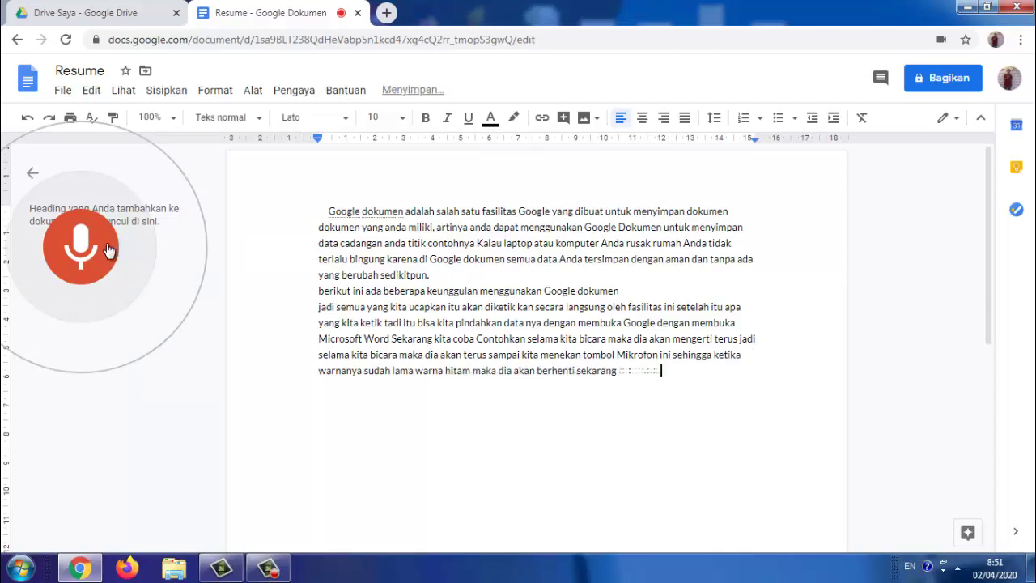
Stop voice typing, select all the dictated text, and bring up the Start menu.
left_click(100, 257)
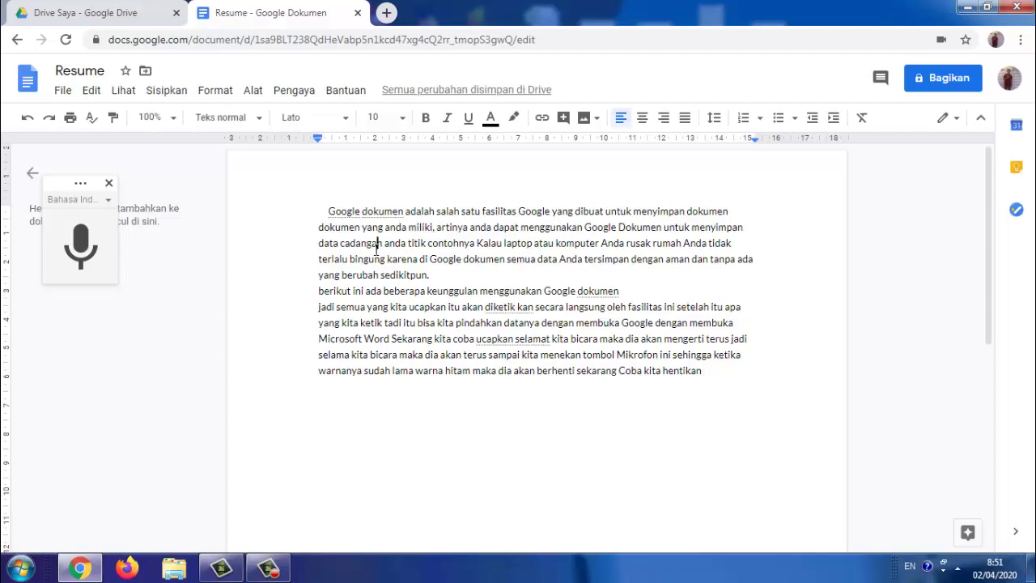
key("ctrl+a")
key("ctrl+c")
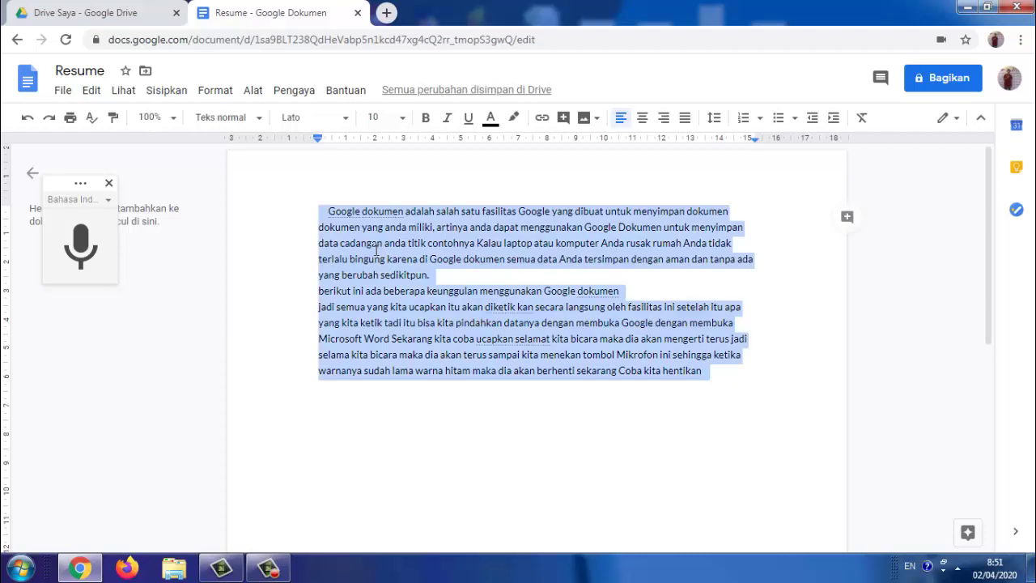
left_click(20, 568)
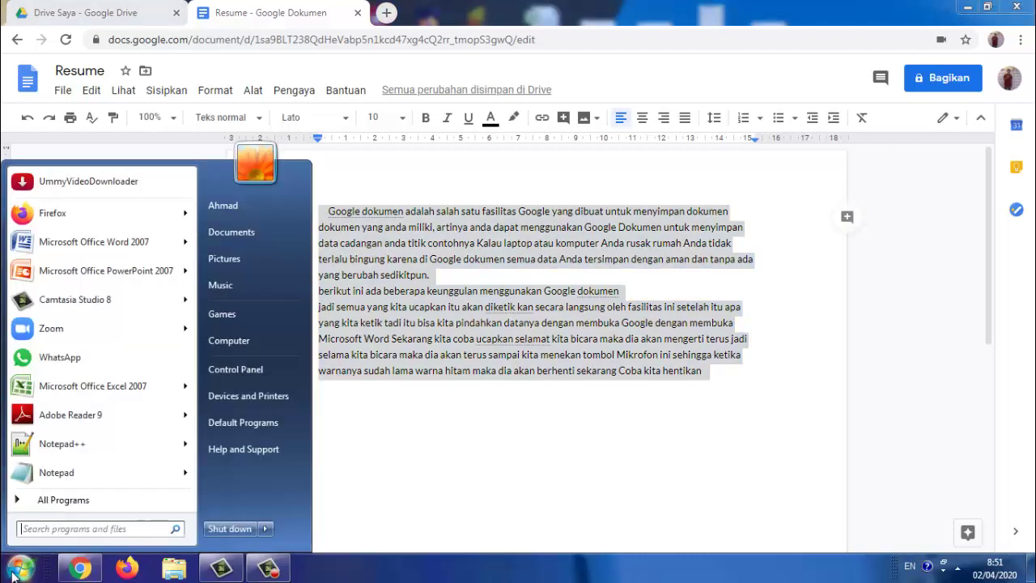
Launch Word 2007, paste the dictated text into Document1, and delete its leading spaces.
left_click(44, 253)
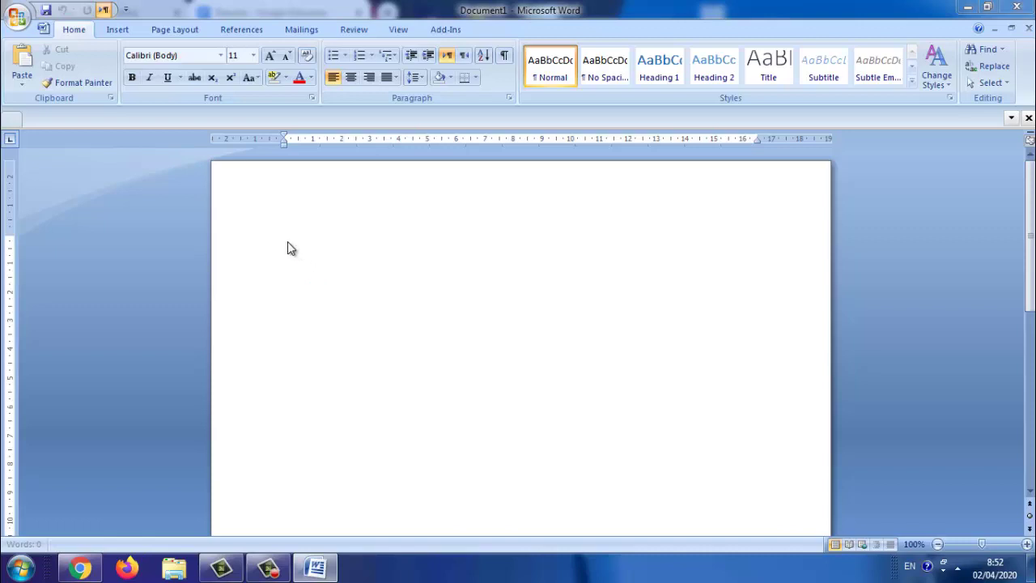
key("ctrl+v")
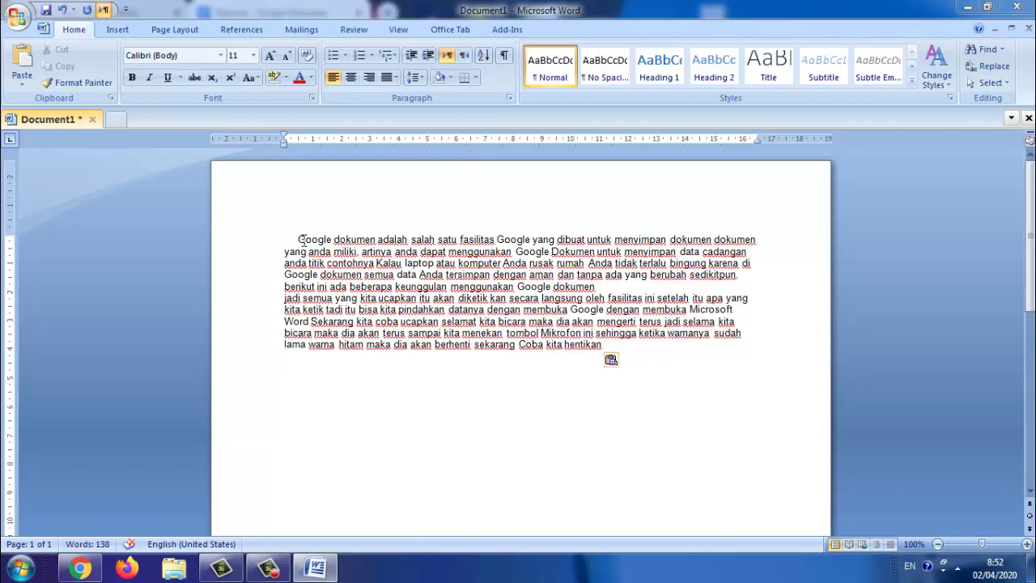
left_click(299, 240)
key("BackSpace")
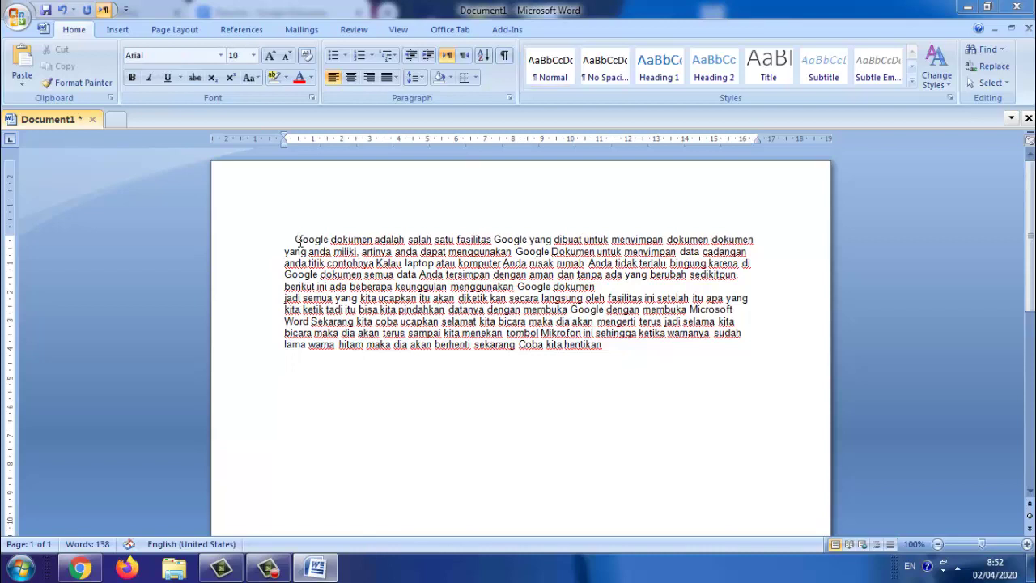
key("BackSpace")
key("BackSpace")
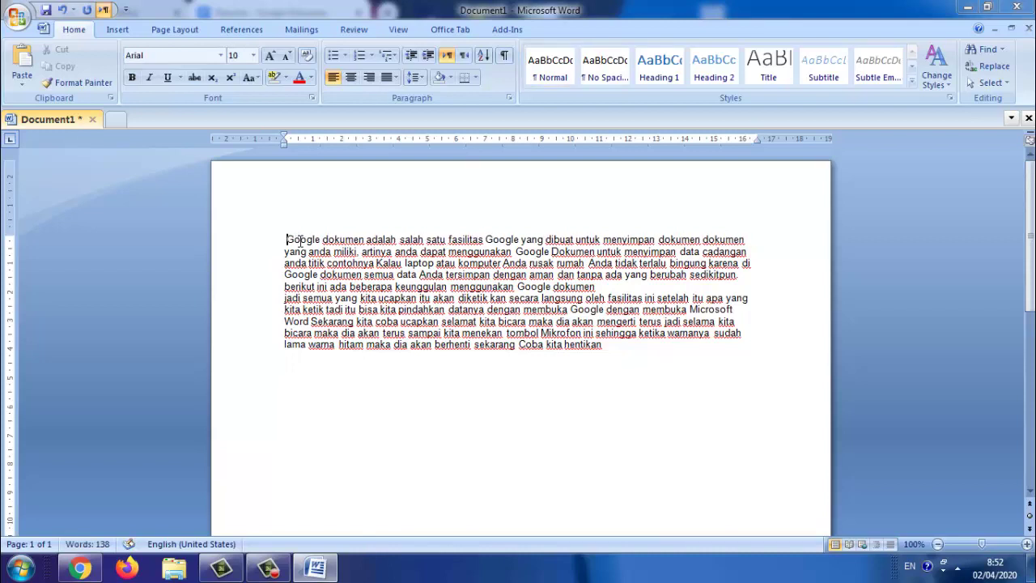
Return to the Resume document in Chrome and rename it 'Tugas 1' via File > Ganti nama.
left_click(97, 569)
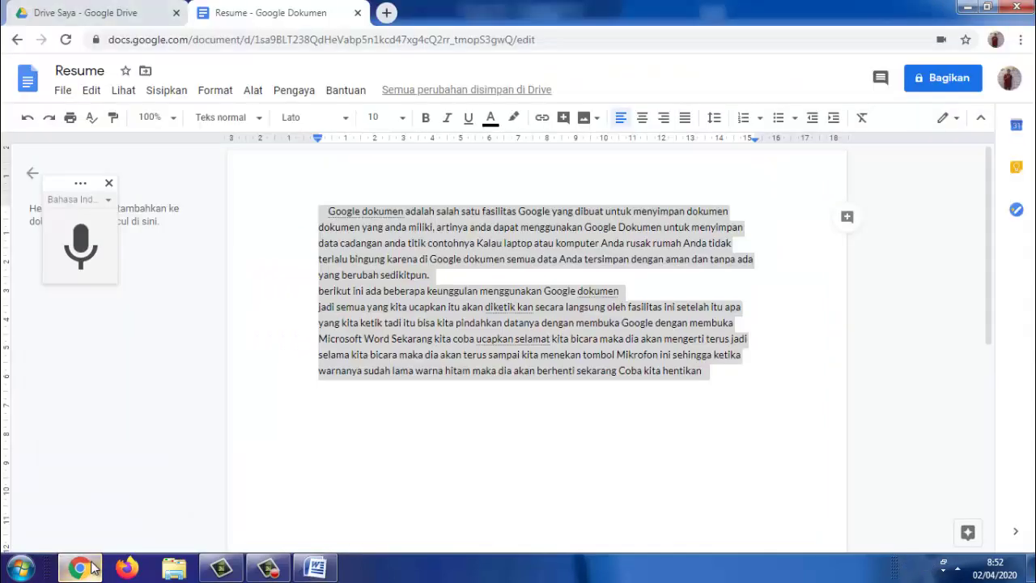
left_click(402, 332)
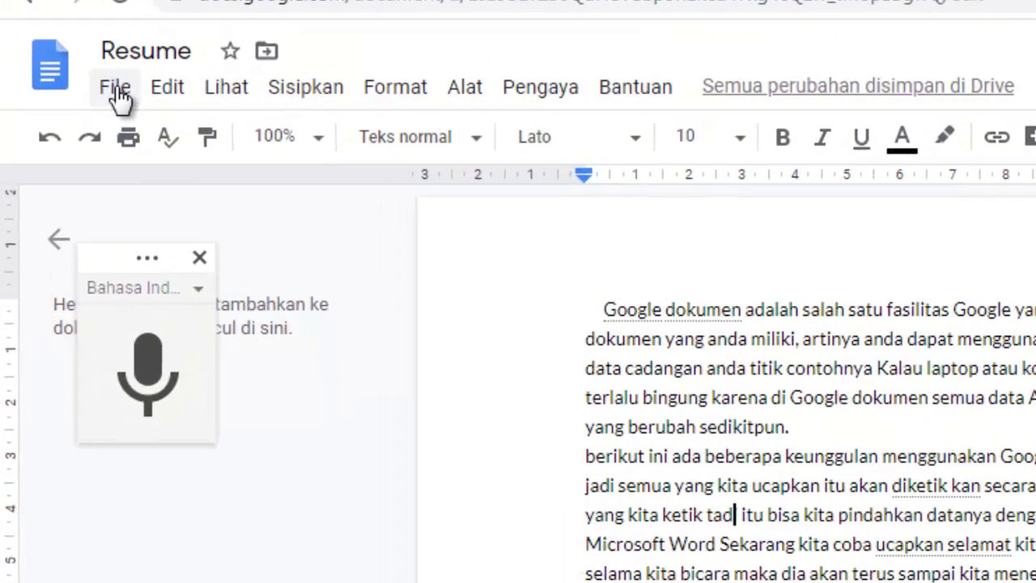
left_click(115, 89)
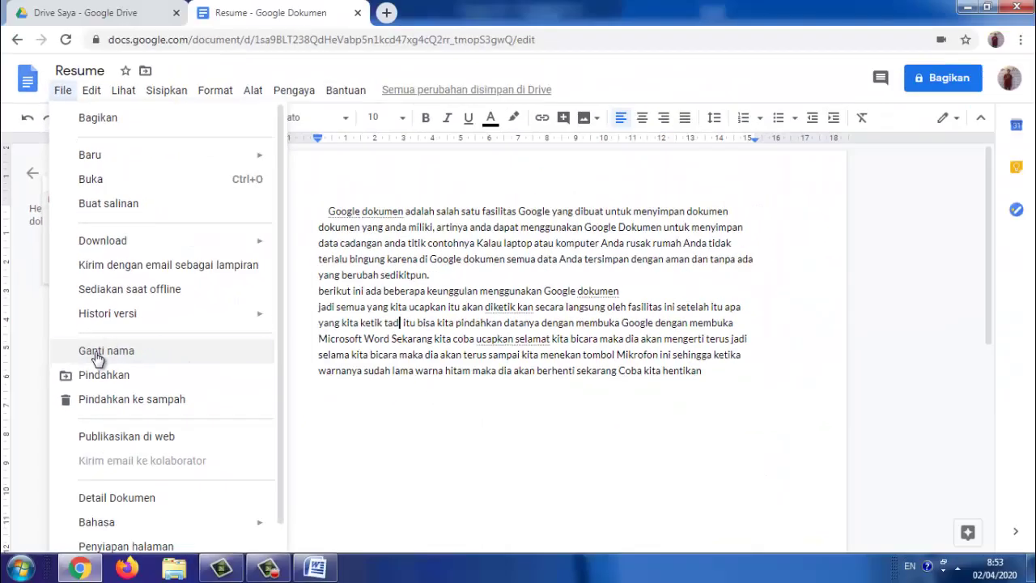
left_click(121, 358)
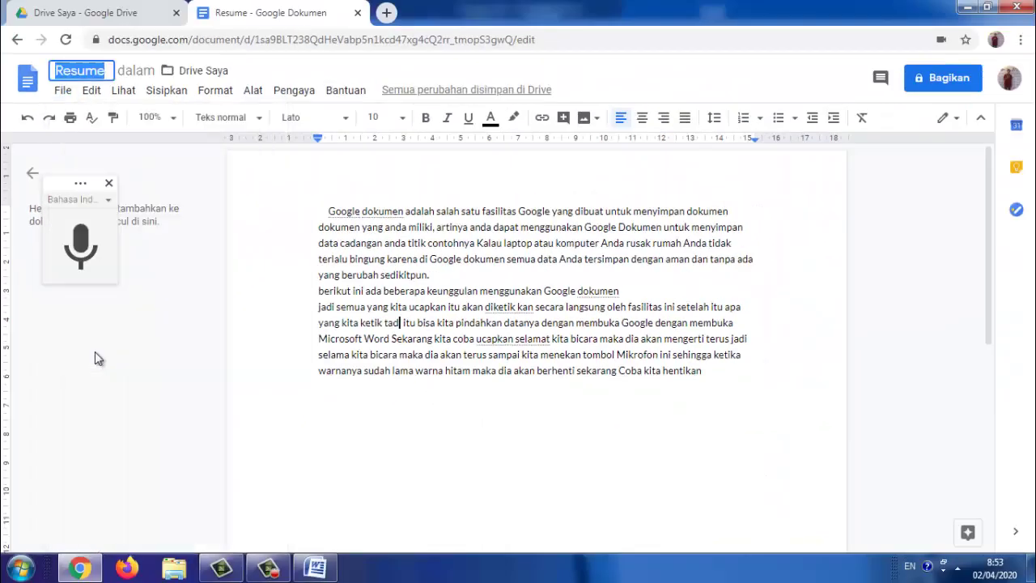
type("Tuga")
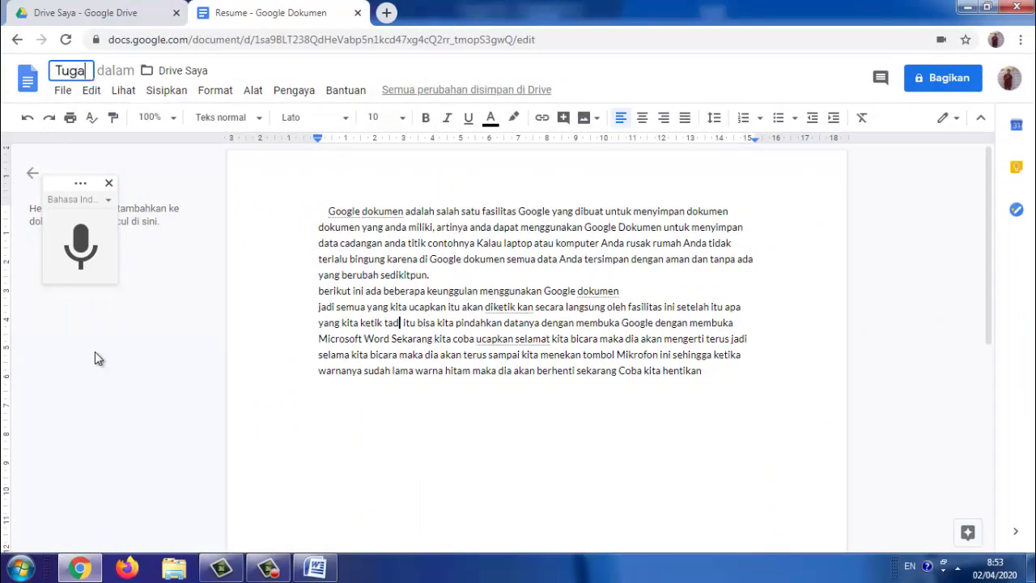
type("s")
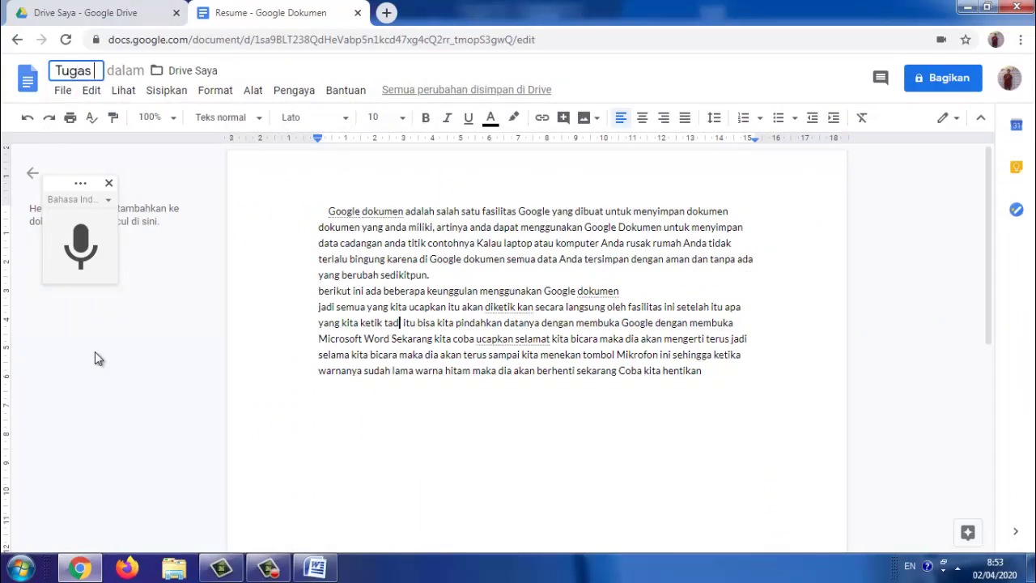
type(" 1")
key("Return")
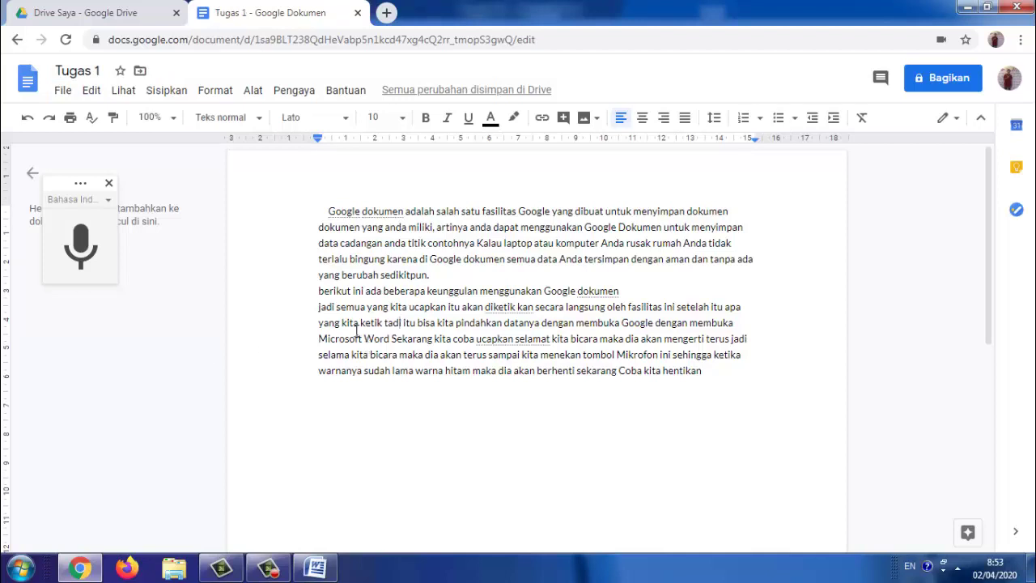
Switch to the 'Drive Saya - Google Drive' tab and reload it with F5.
left_click(122, 18)
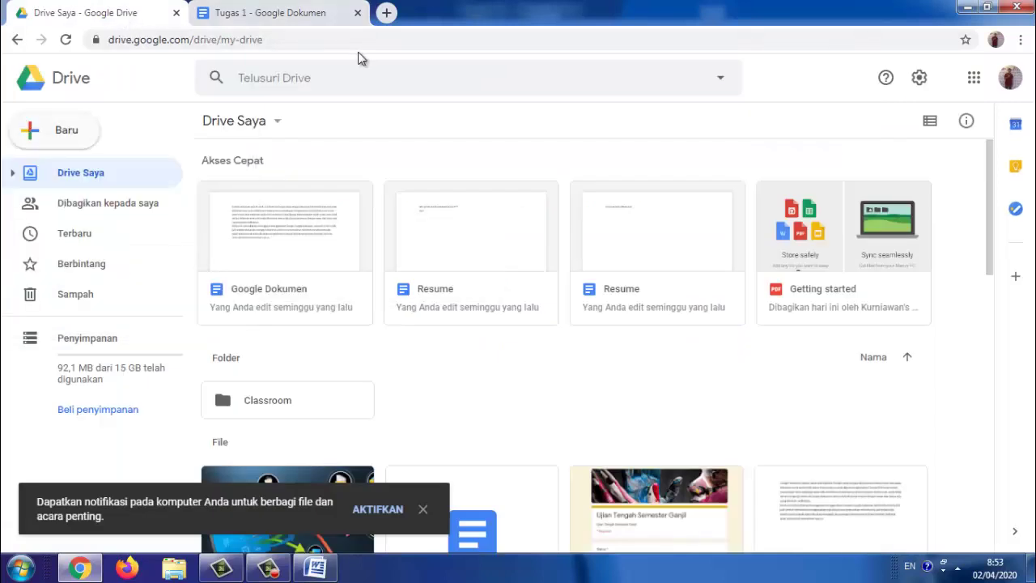
key("F5")
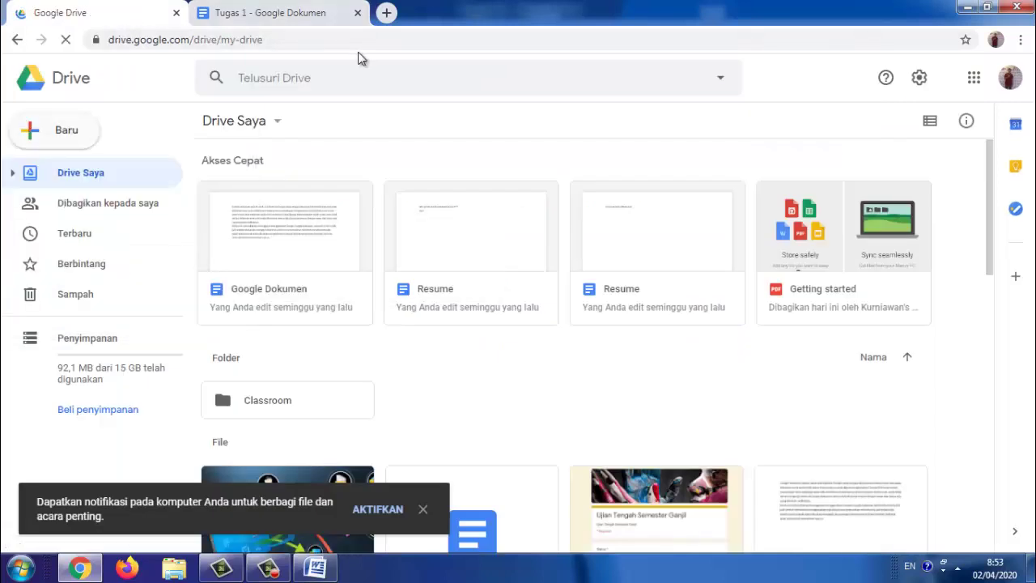